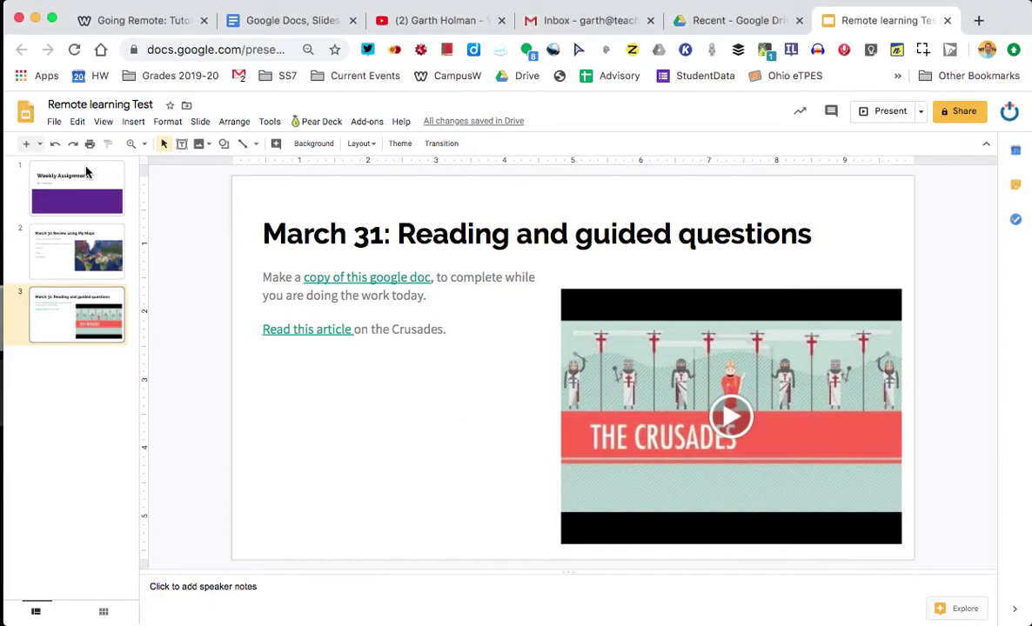
Step: Browse the slides and preview the two links on the March 31 reading slide
left_click(40, 145)
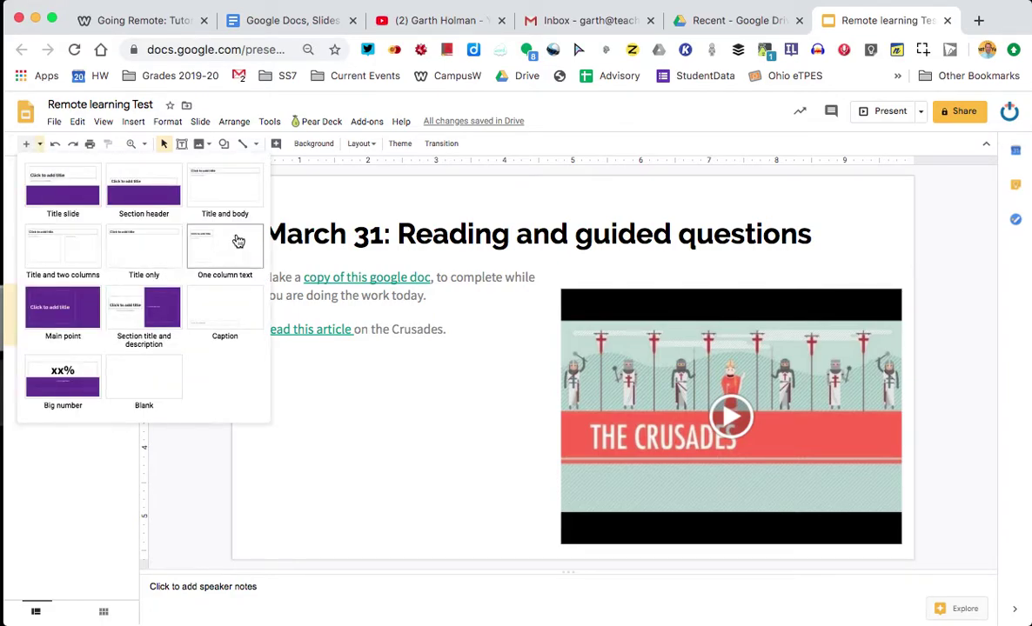
left_click(73, 462)
left_click(77, 261)
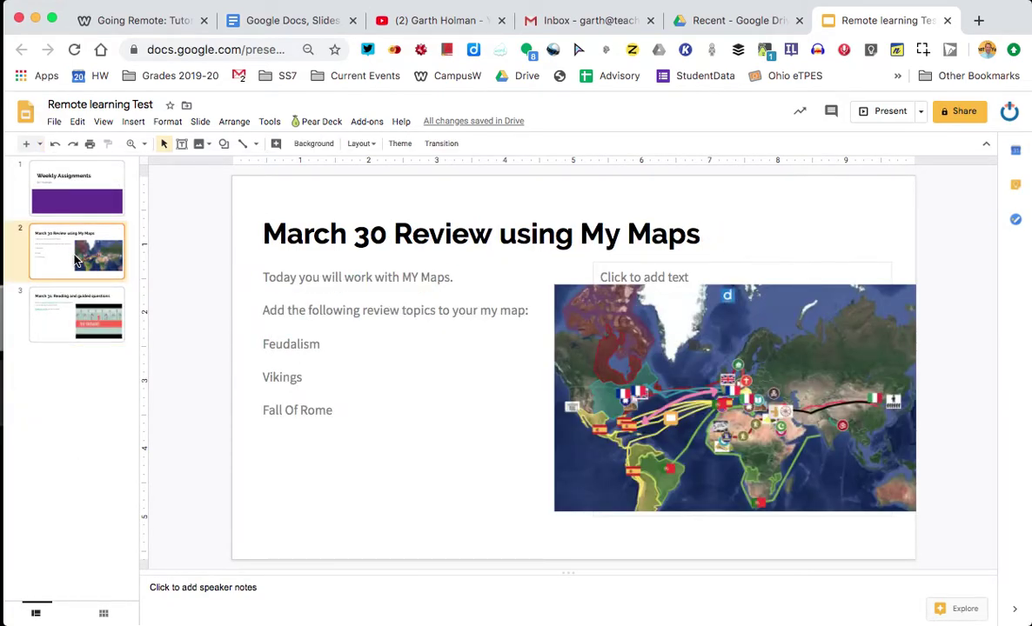
left_click(75, 303)
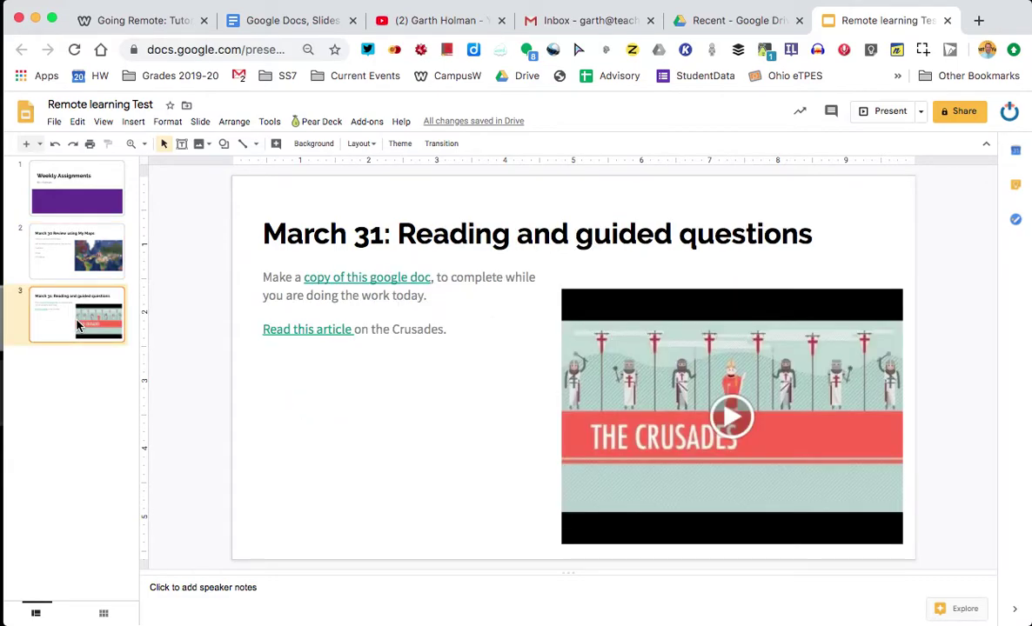
left_click(379, 280)
left_click(290, 329)
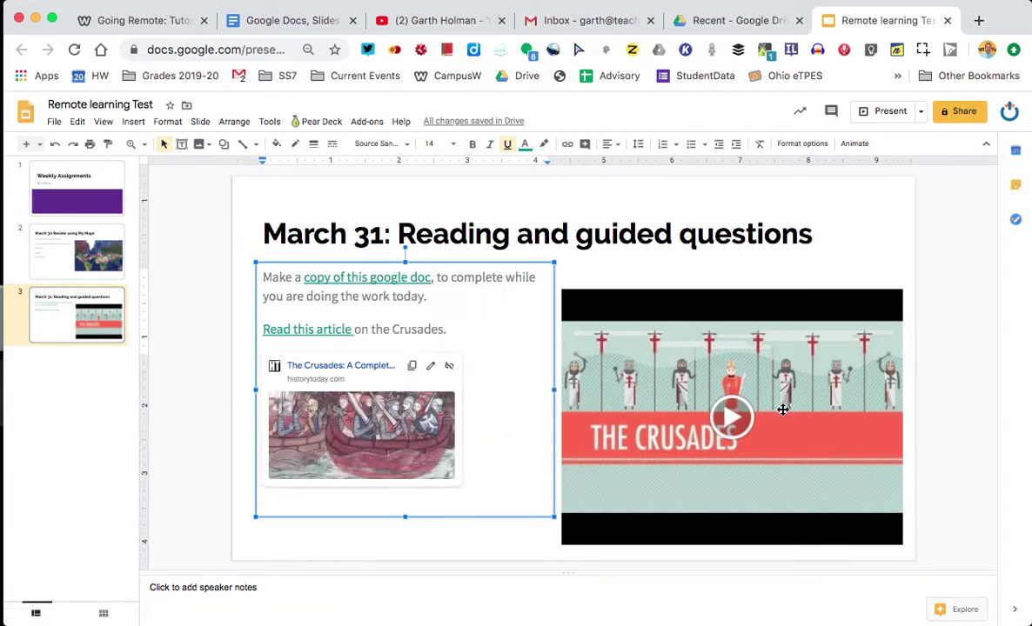
left_click(963, 408)
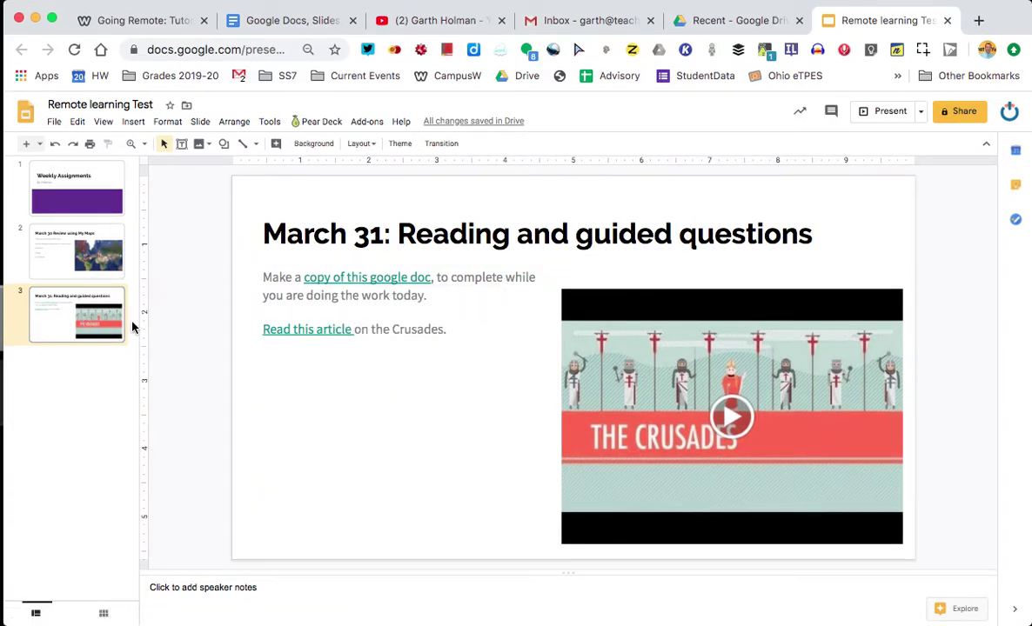
Step: Run the slideshow full screen briefly, then exit back to the editor
left_click(40, 145)
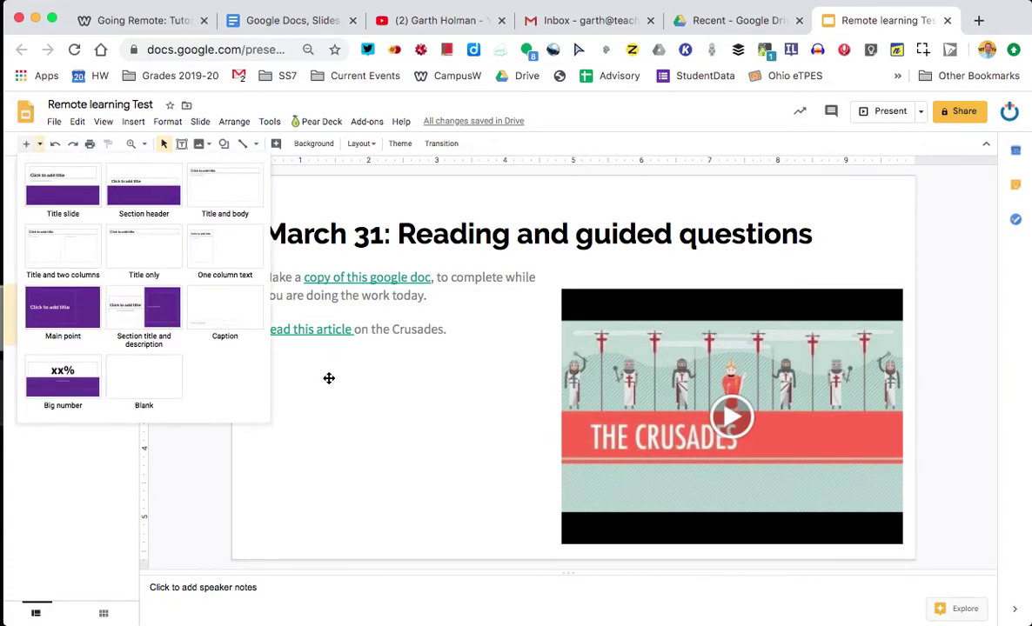
left_click(406, 470)
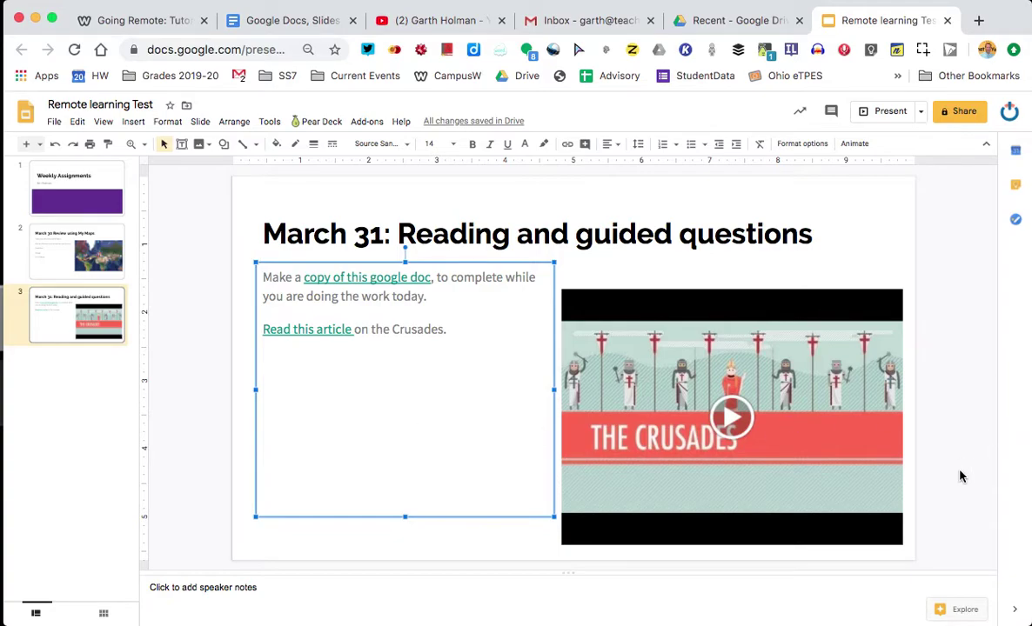
left_click(921, 113)
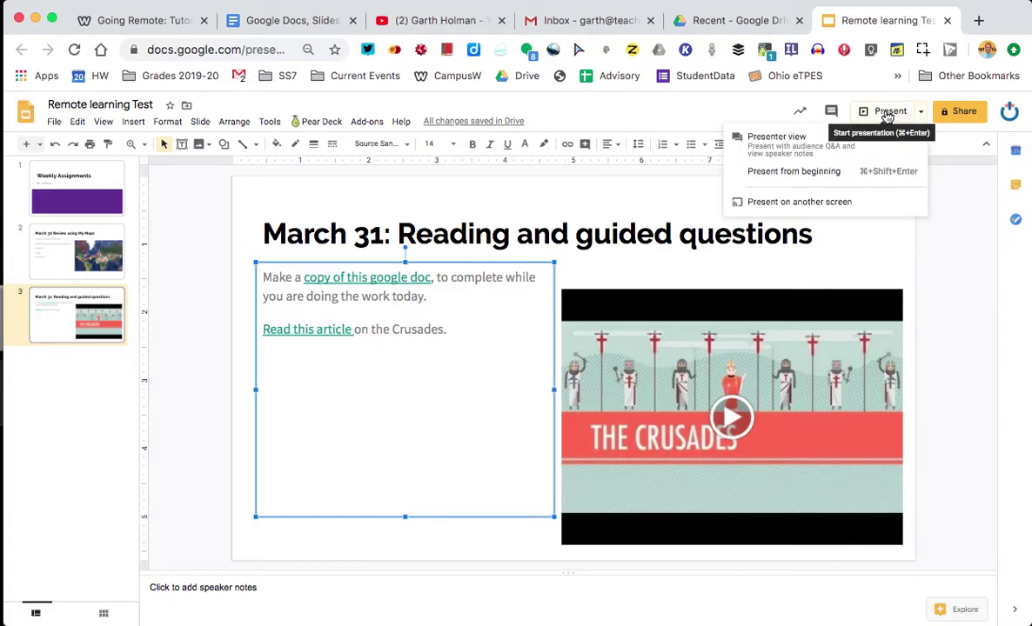
left_click(890, 111)
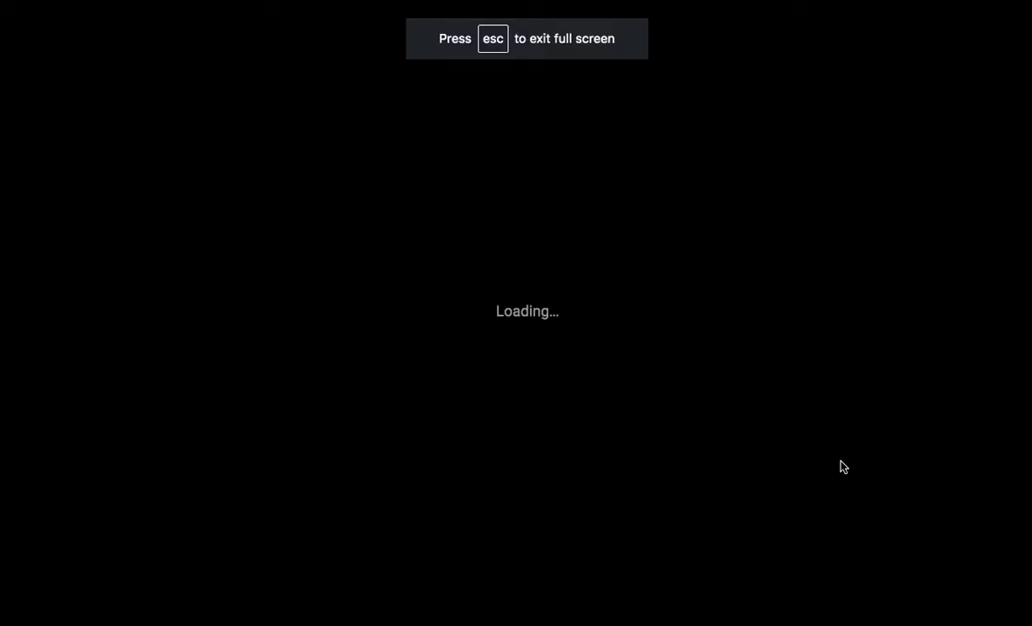
key("Escape")
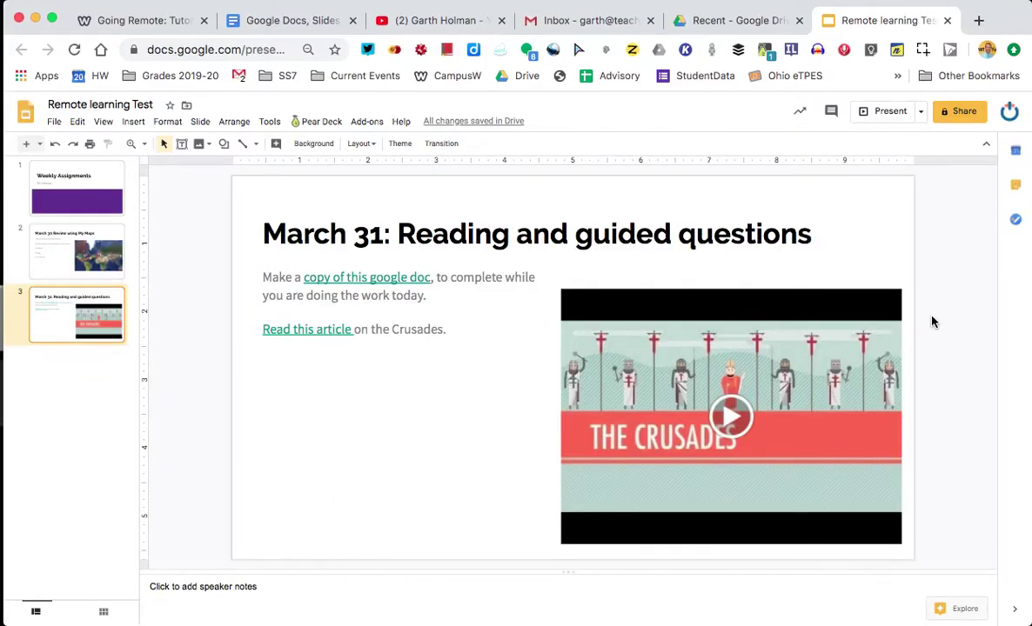
Step: Turn on view-only link sharing for Teachers For Tomorrow and copy the link
left_click(964, 112)
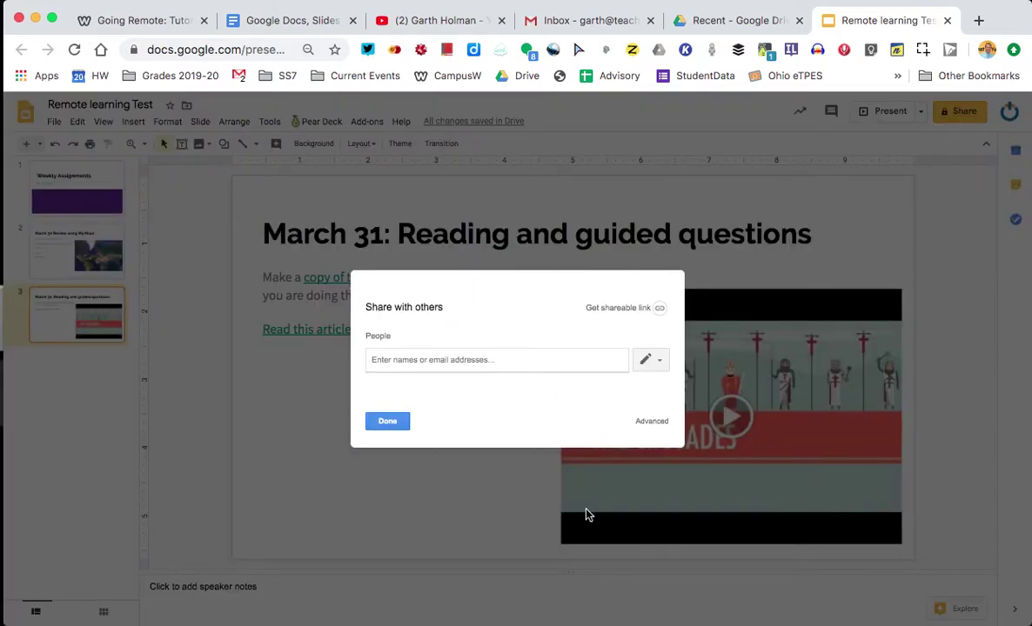
left_click(636, 310)
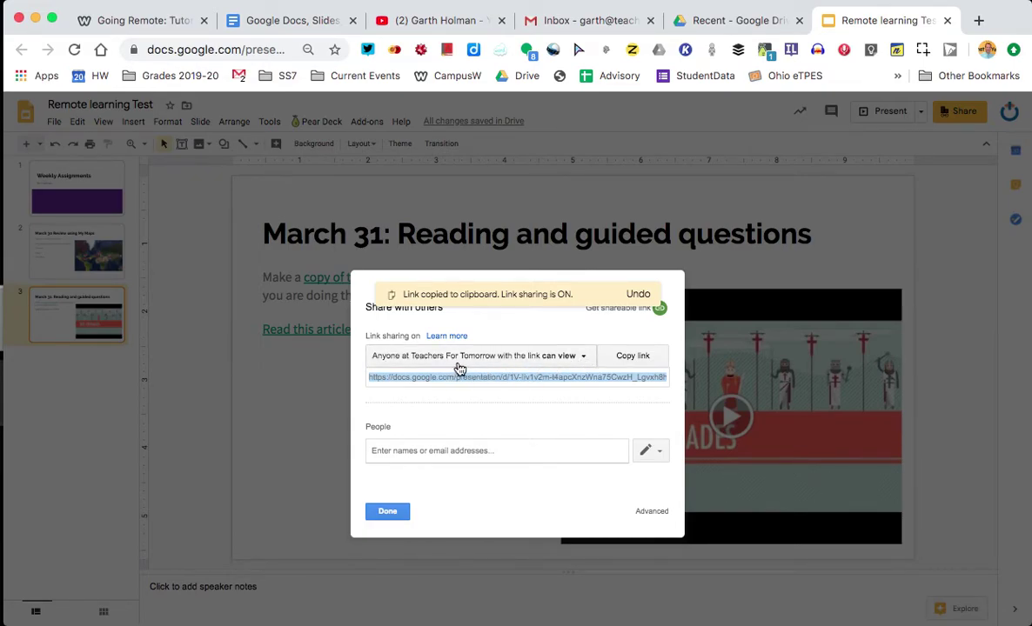
left_click(582, 358)
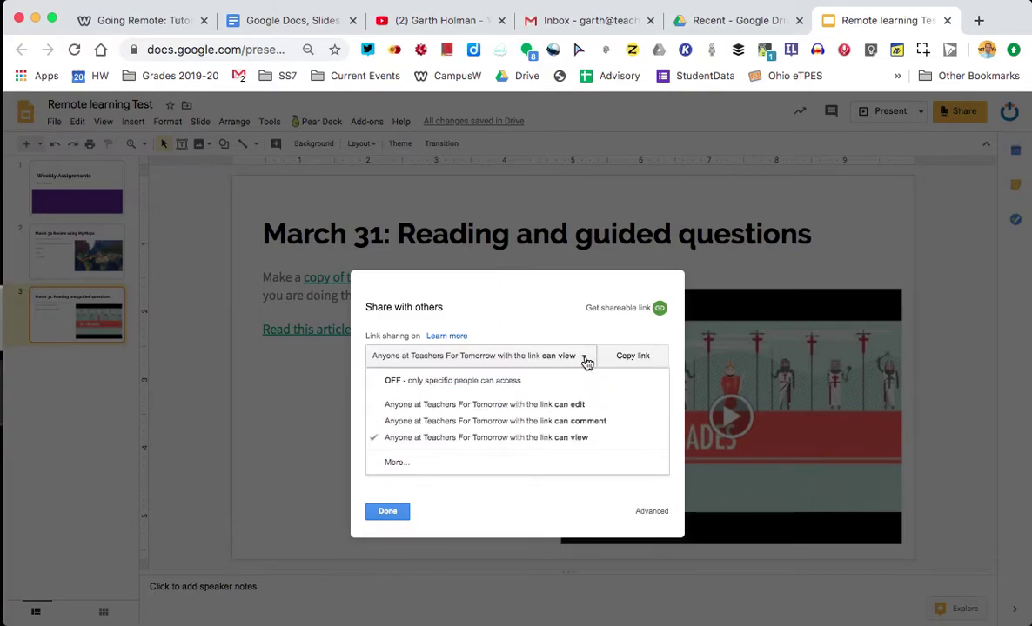
Step: Change link access to 'On - Anyone with the link', Can view, save, and select the link
left_click(514, 464)
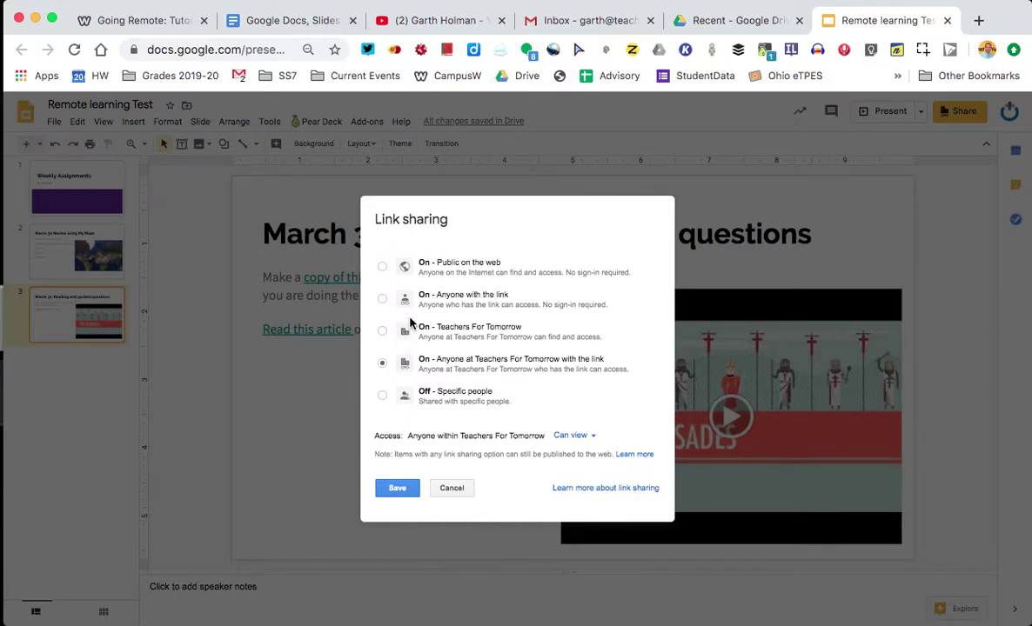
left_click(382, 298)
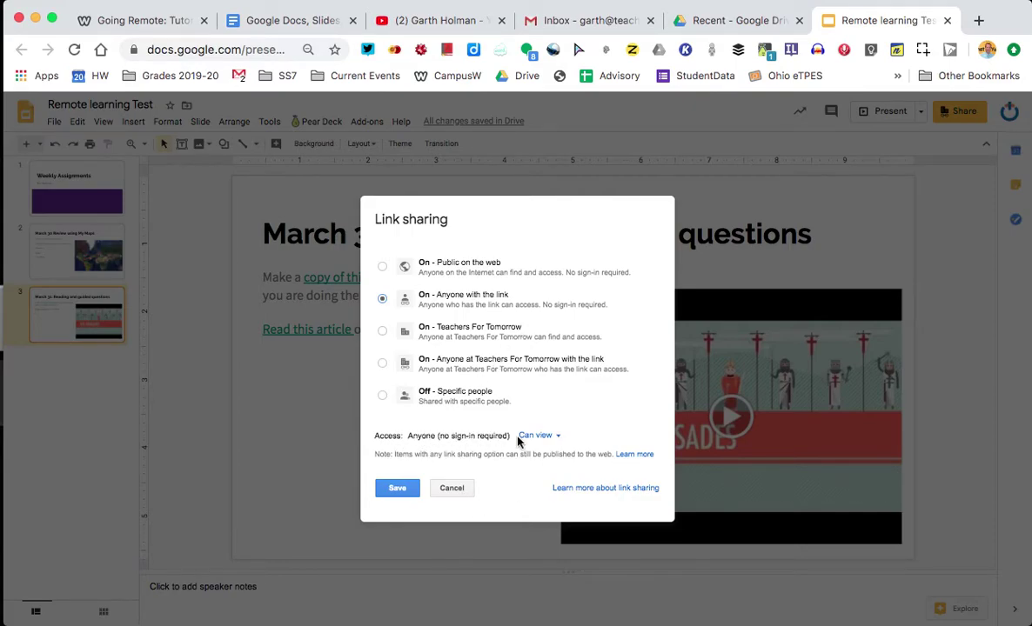
left_click(561, 438)
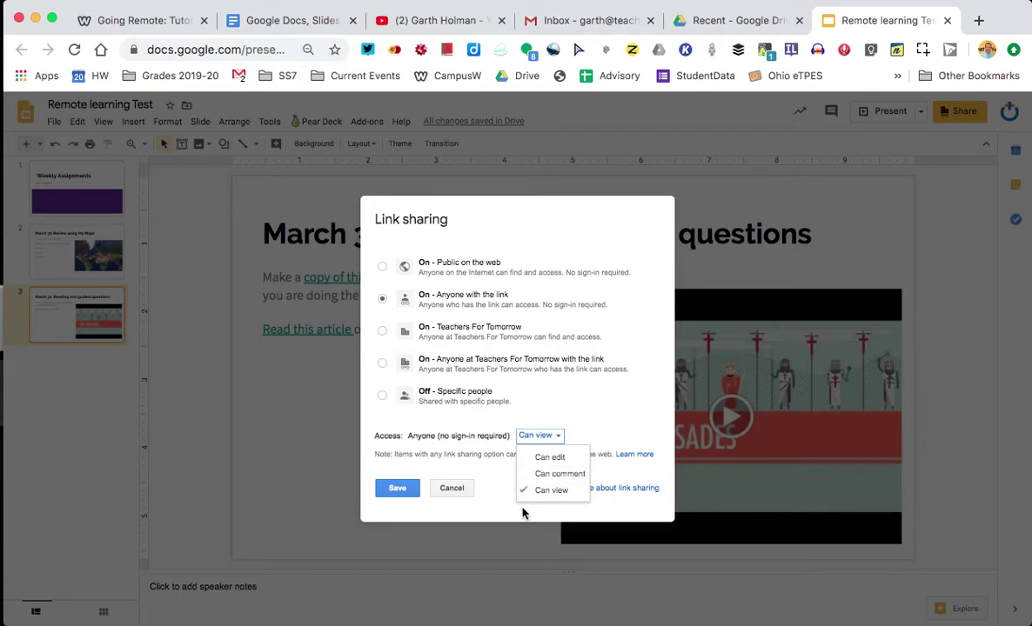
left_click(396, 490)
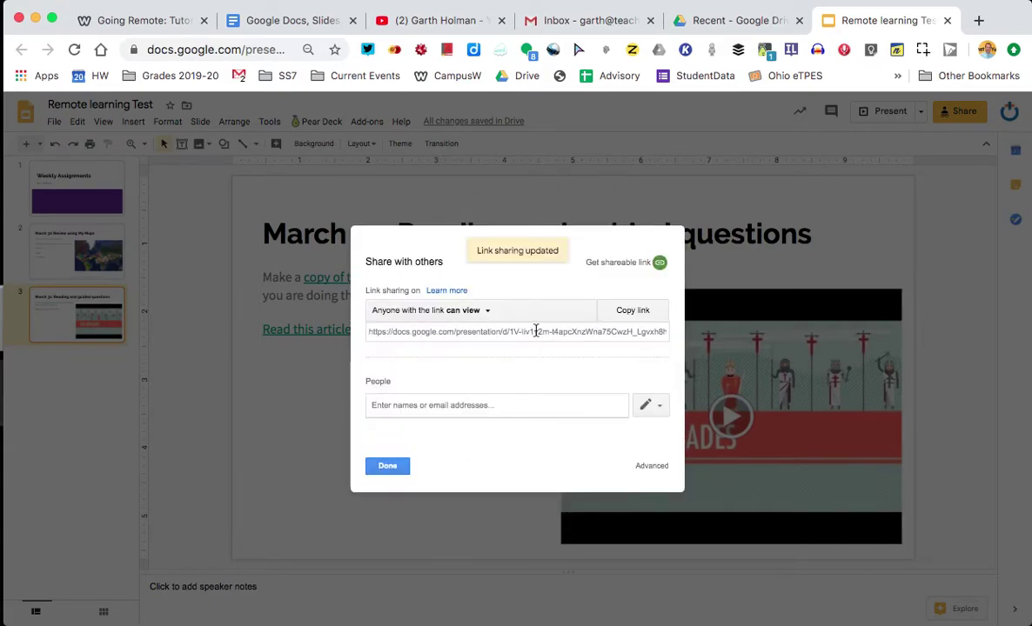
left_click(536, 331)
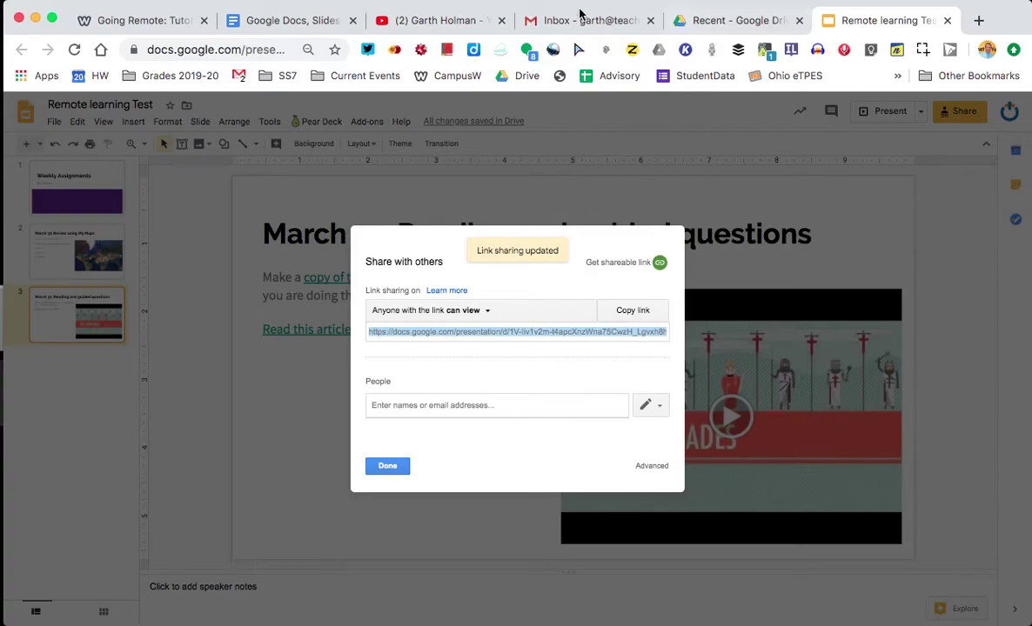
Step: In Gmail, draft a new message reading 'Here is the work:' followed by the pasted sharing link
left_click(574, 18)
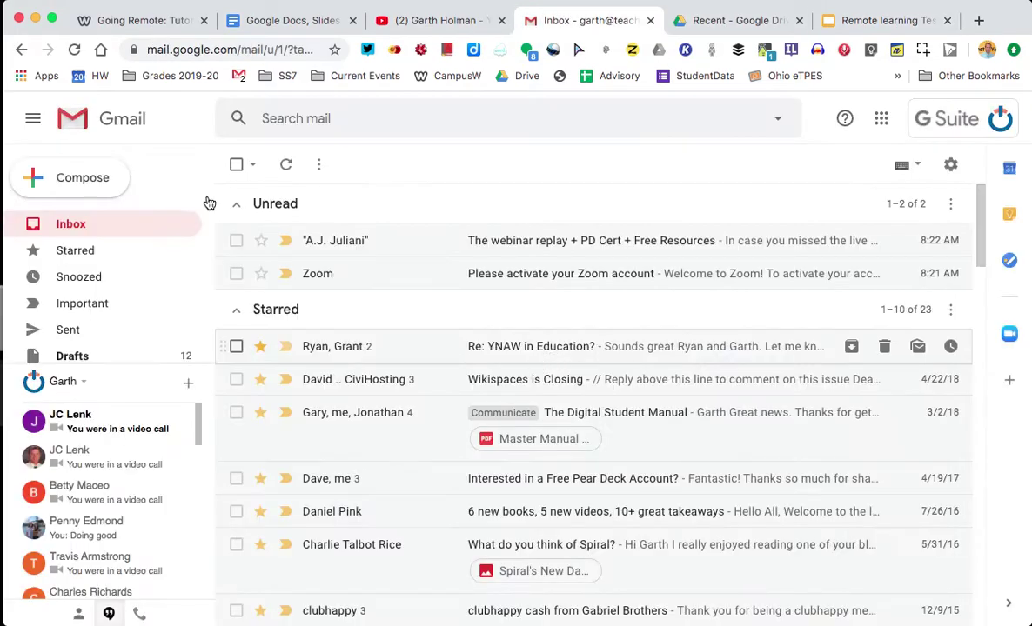
left_click(82, 178)
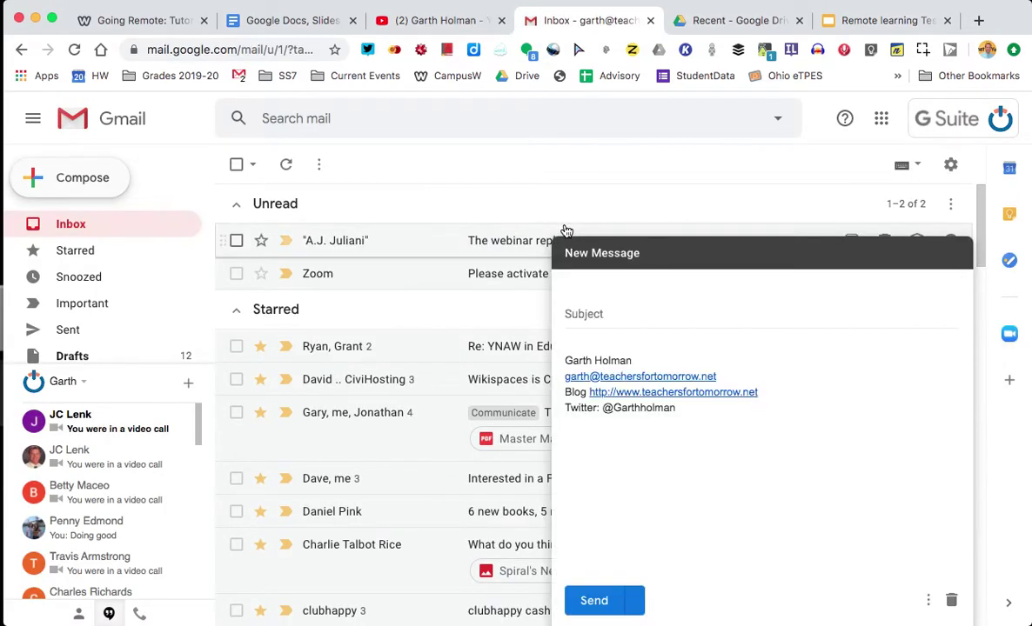
left_click(583, 345)
type("Here is the workd")
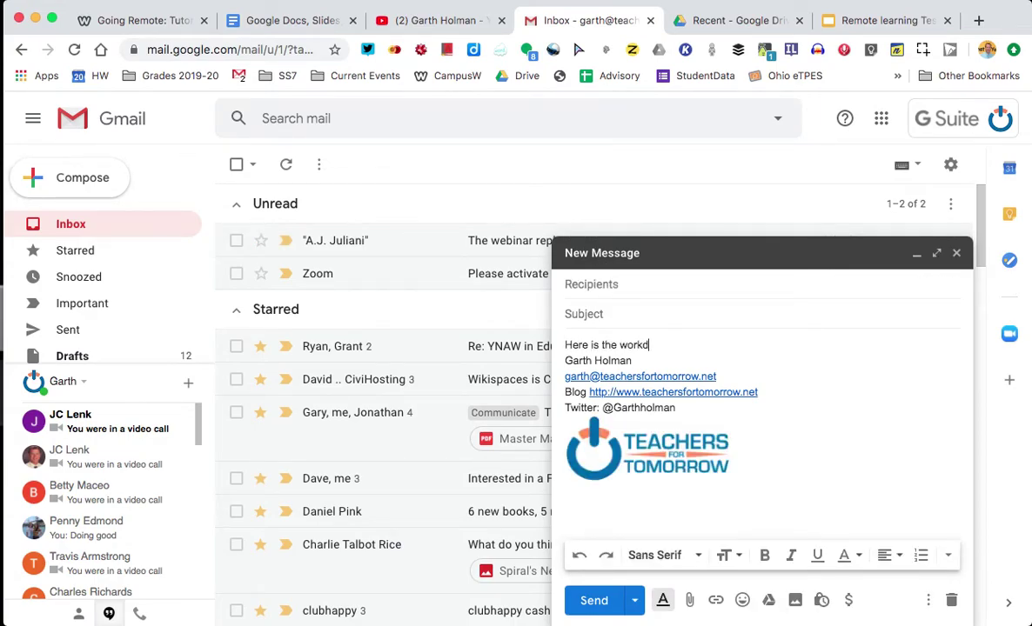
key("BackSpace")
type(":")
key("super+v")
key("Return")
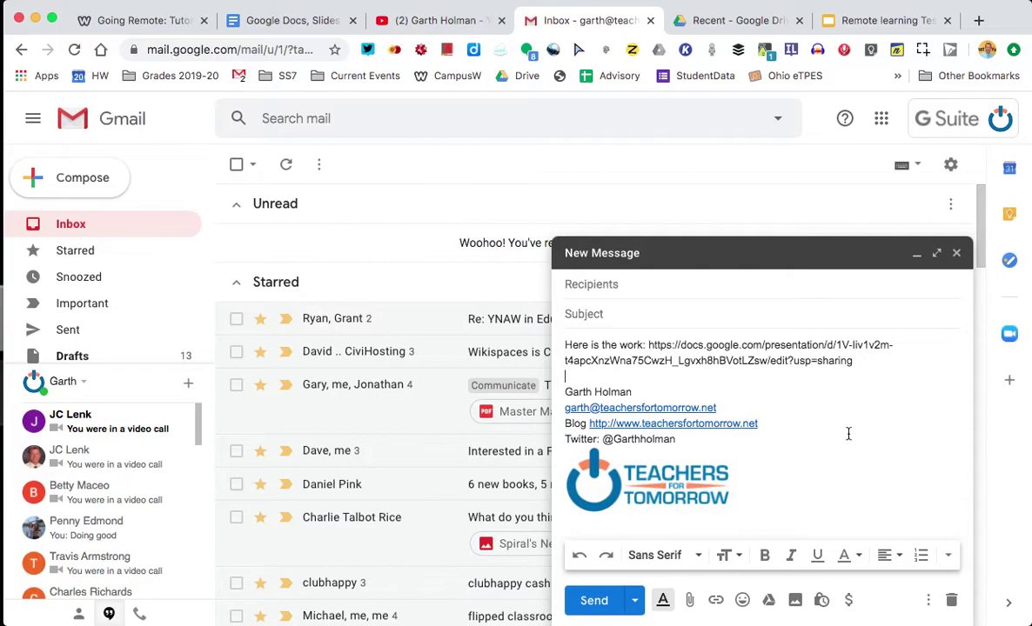
Step: Return to the presentation and close the sharing settings
left_click(861, 20)
left_click(388, 467)
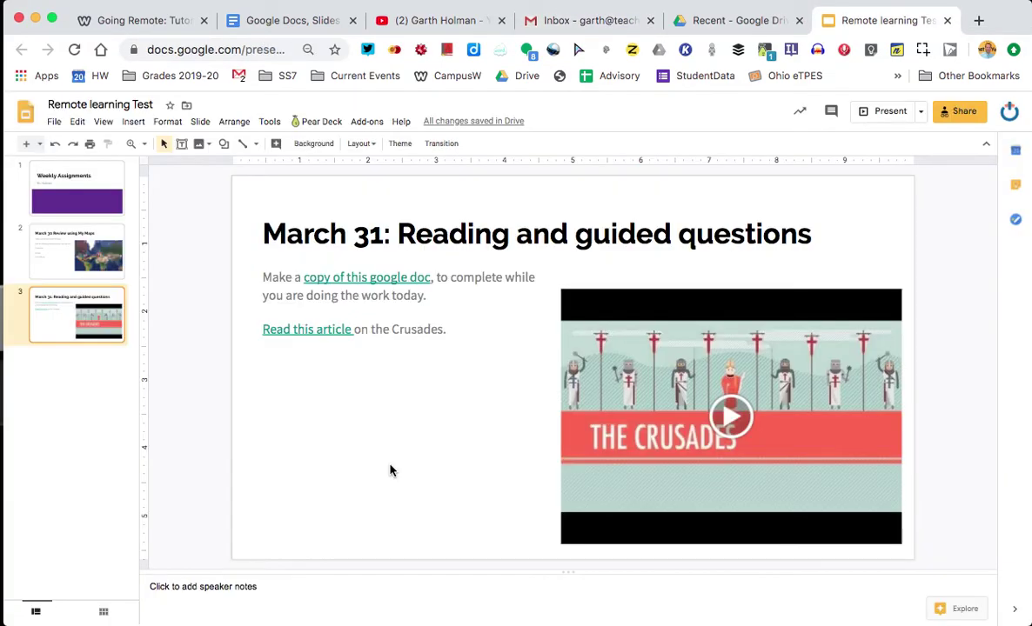
left_click(469, 480)
Step: Publish the presentation to the web as a link and confirm publishing
left_click(54, 121)
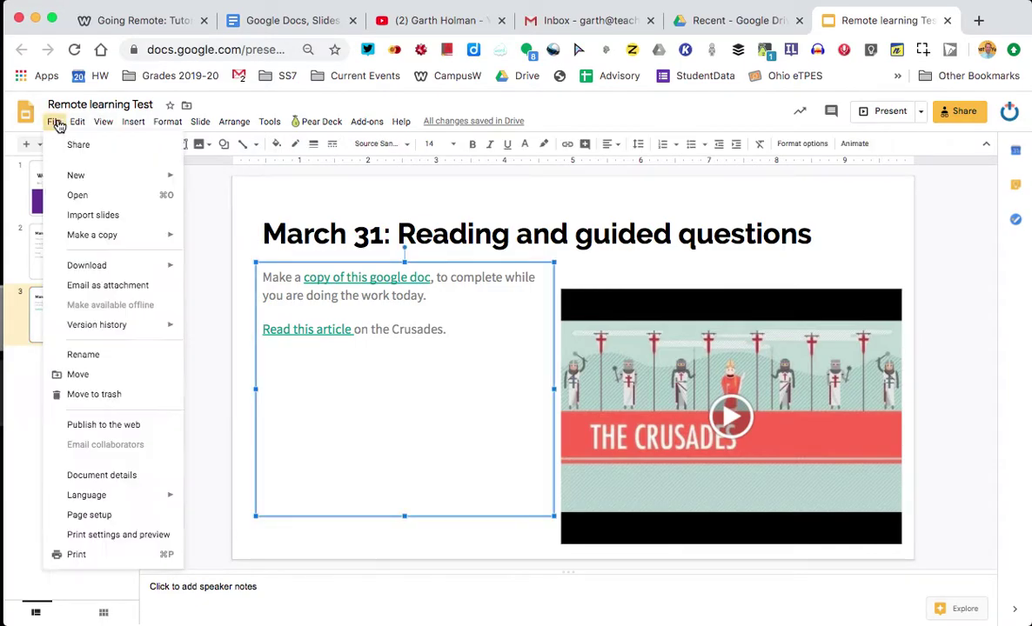
left_click(104, 425)
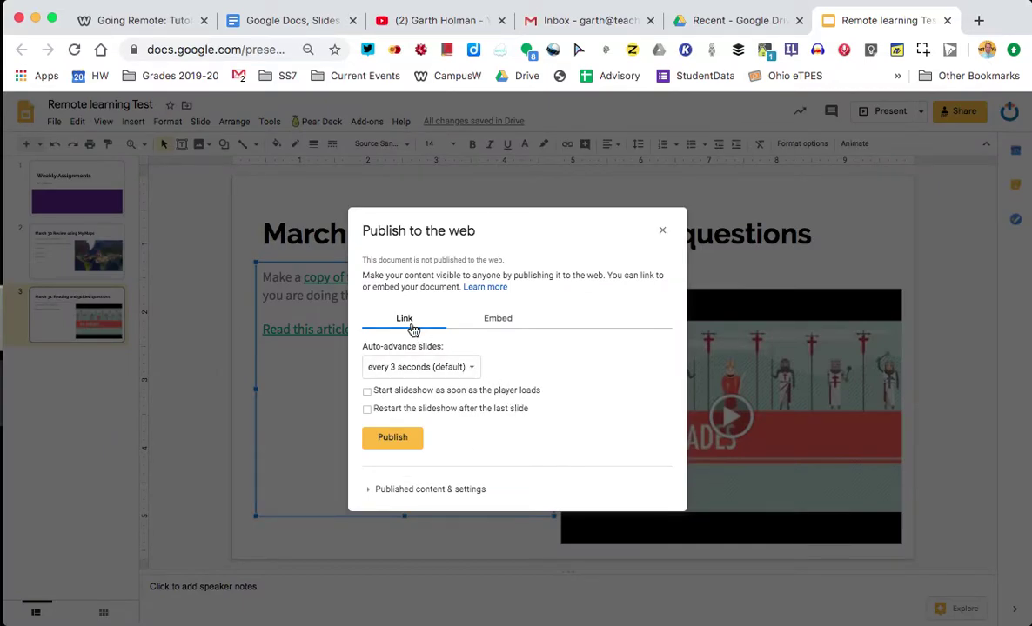
left_click(502, 321)
left_click(404, 320)
left_click(401, 438)
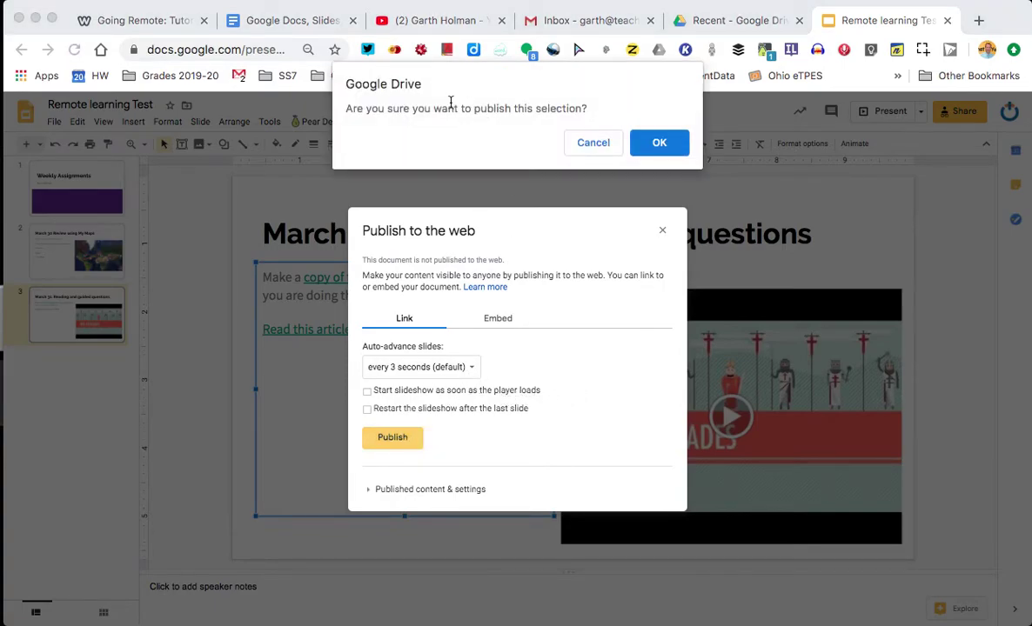
left_click(659, 142)
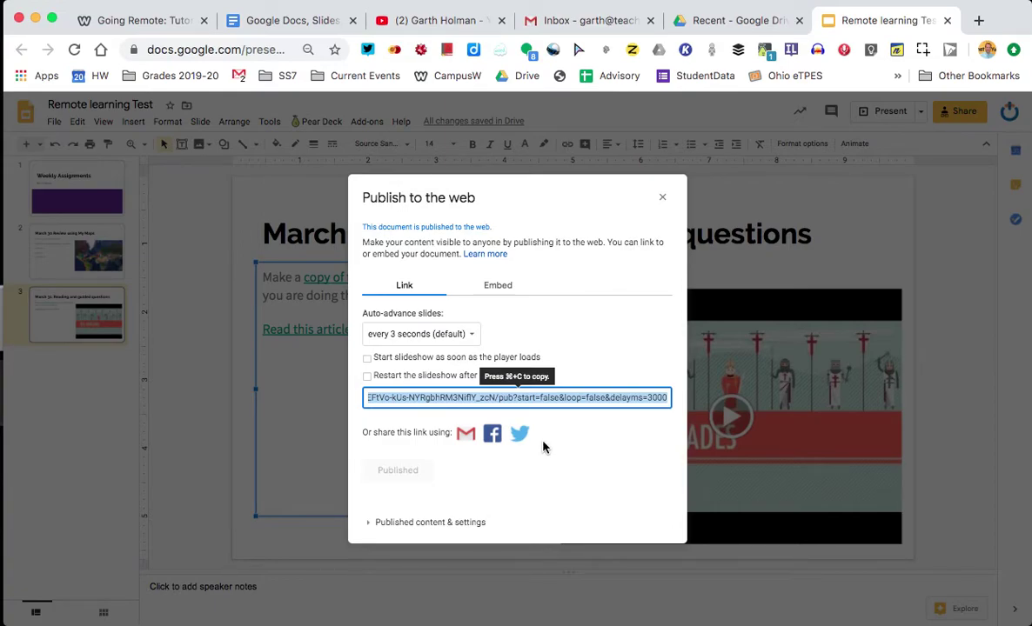
Step: Load the pasted sharing link in Safari to test view-only access
mouse_move(531, 614)
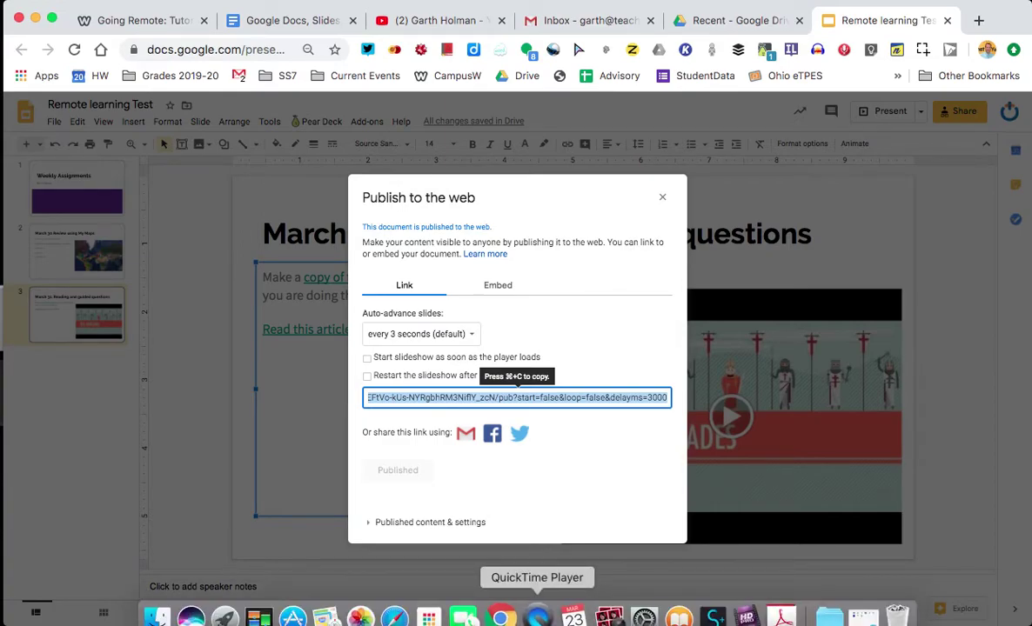
left_click(394, 618)
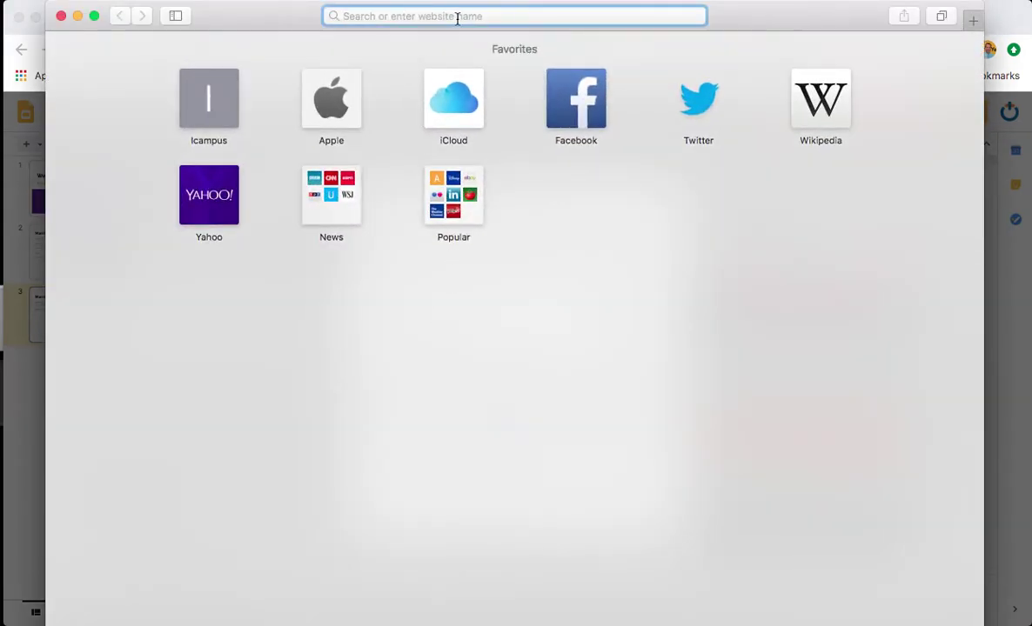
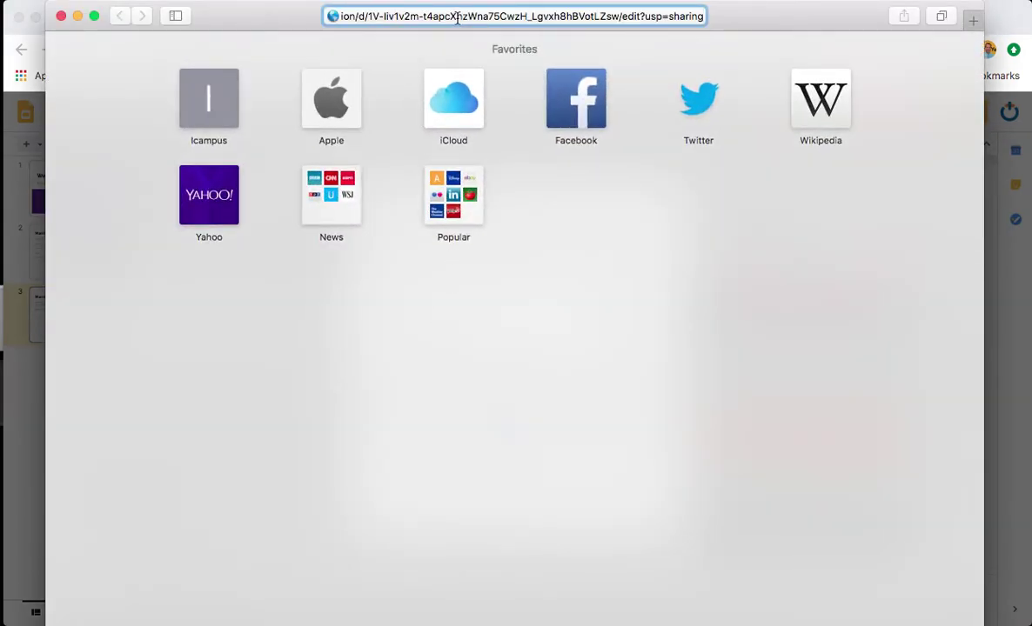
key("Return")
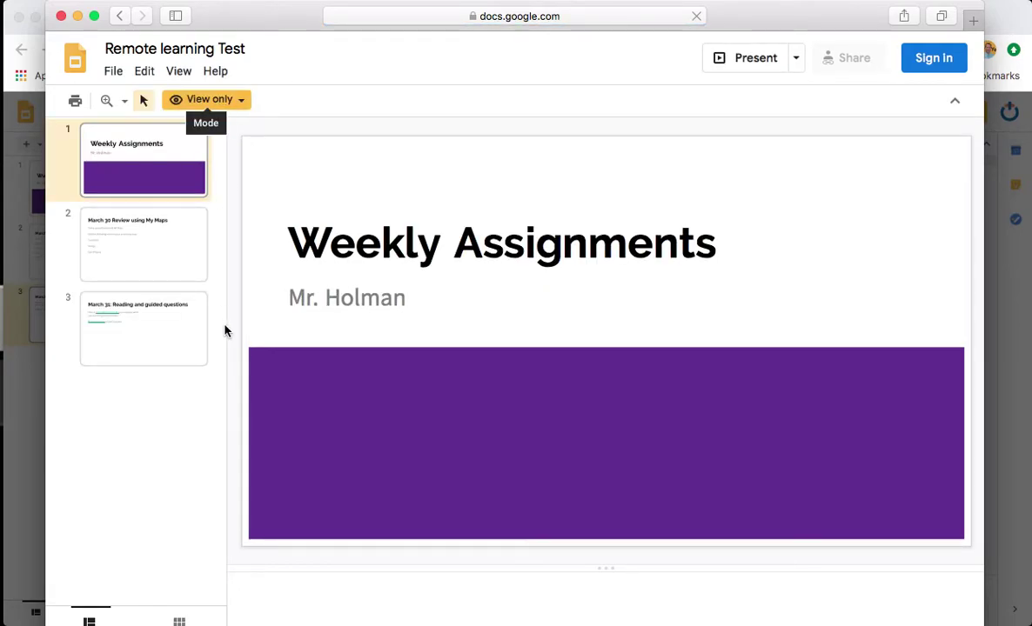
Step: Go to the March 31 slide and open the linked Test Google Doc-crusades
left_click(153, 249)
left_click(144, 304)
left_click(319, 300)
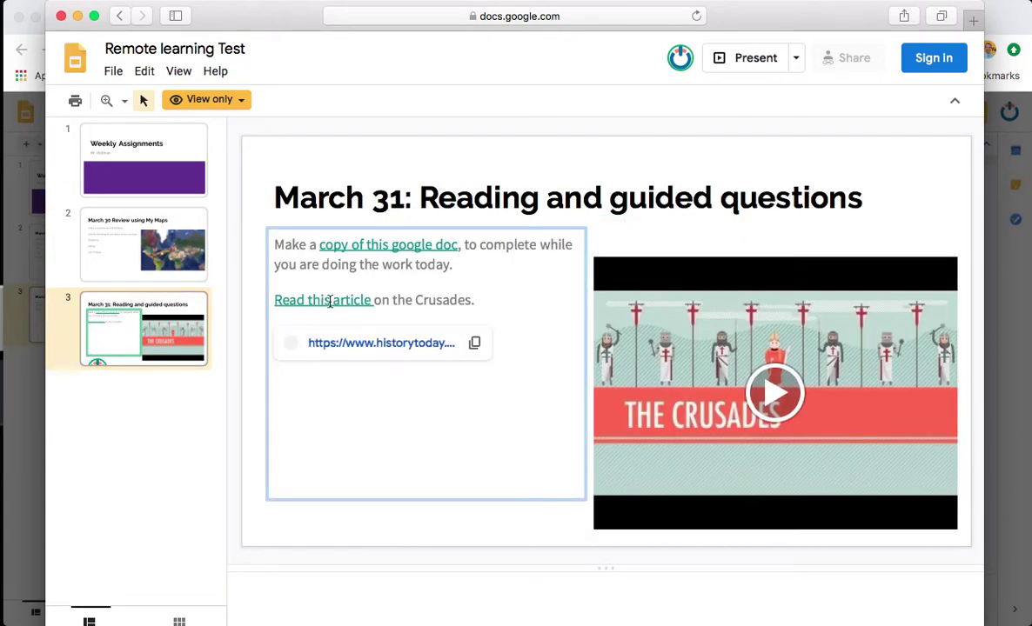
left_click(397, 245)
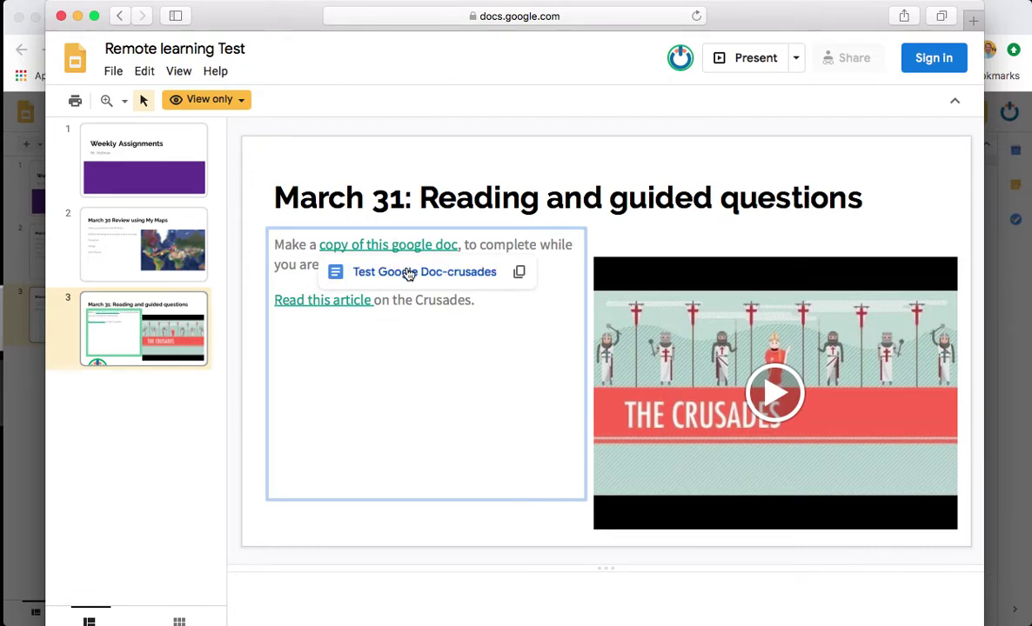
left_click(408, 273)
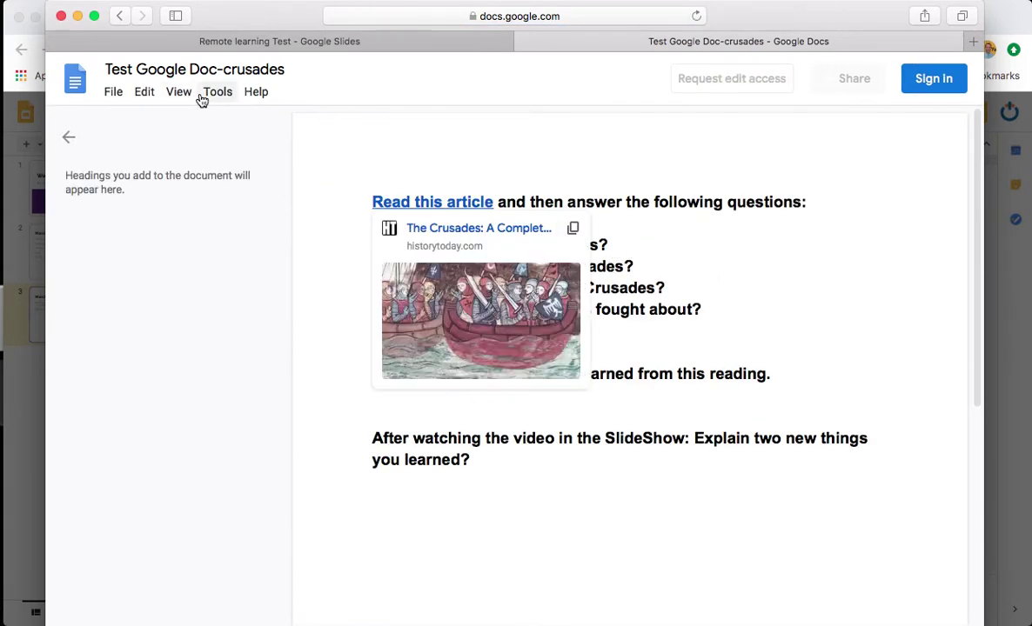
Step: Check the doc's File > Download options without choosing one, then close the Safari window
left_click(305, 272)
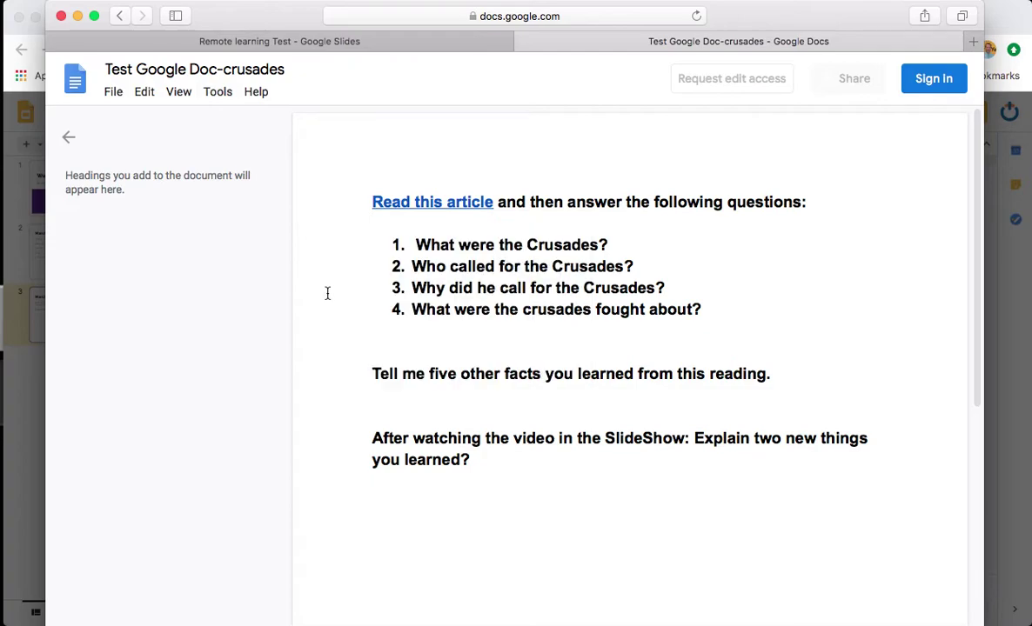
left_click(113, 94)
mouse_move(173, 258)
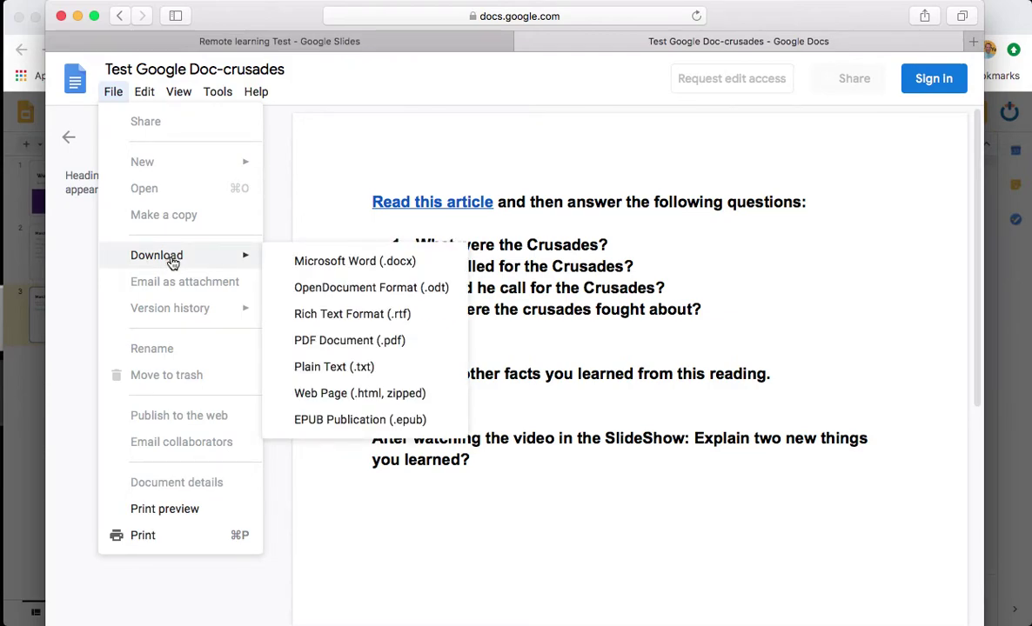
left_click(808, 275)
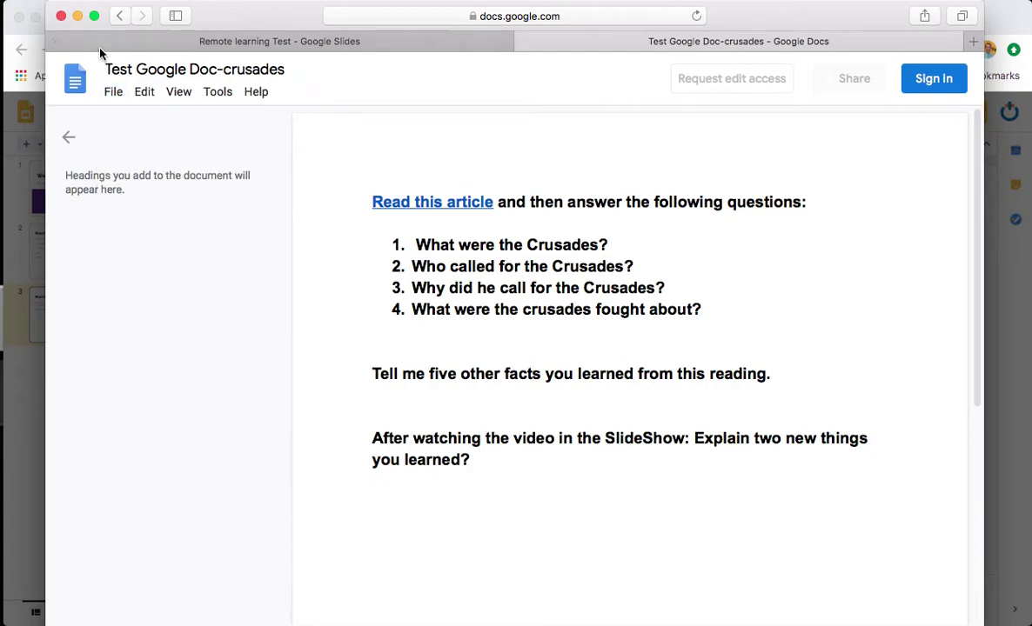
left_click(59, 17)
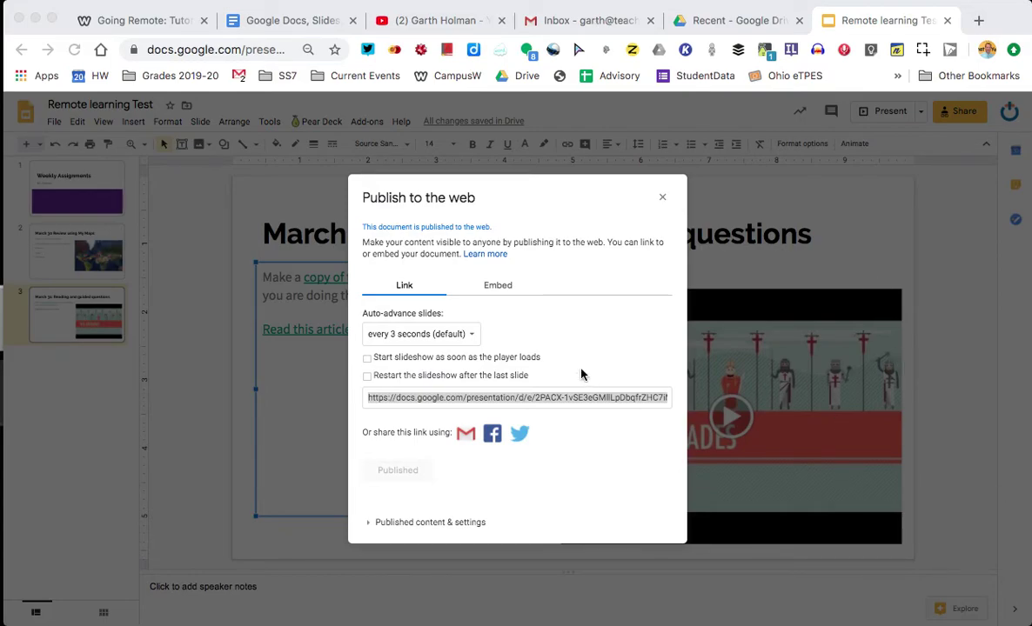
Step: Select the embed code at Small (480x299) slide size, then close the publish dialog
left_click(496, 292)
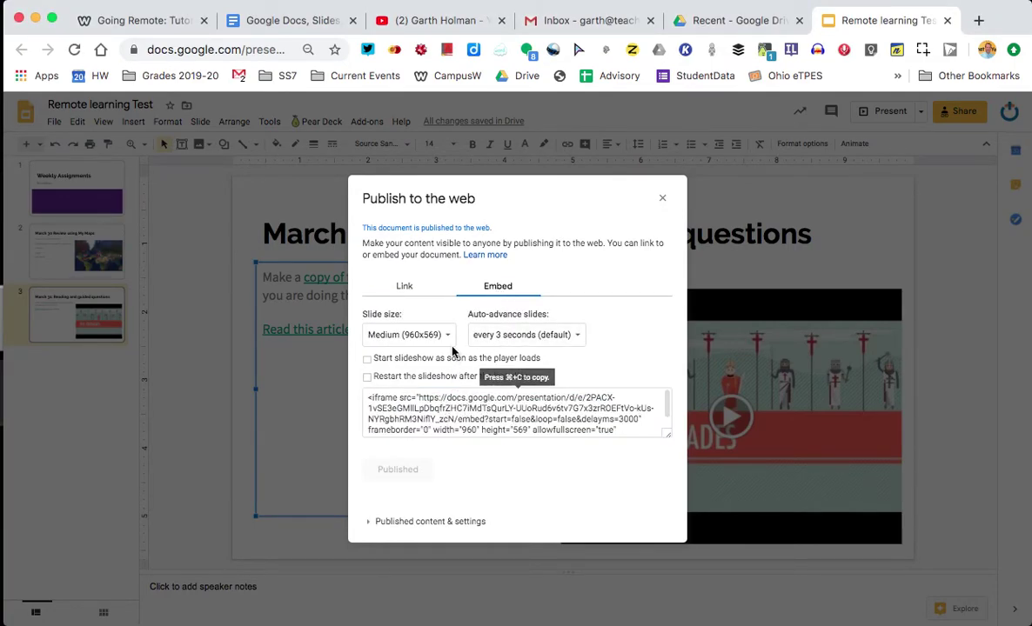
left_click(445, 335)
left_click(439, 315)
left_click(452, 419)
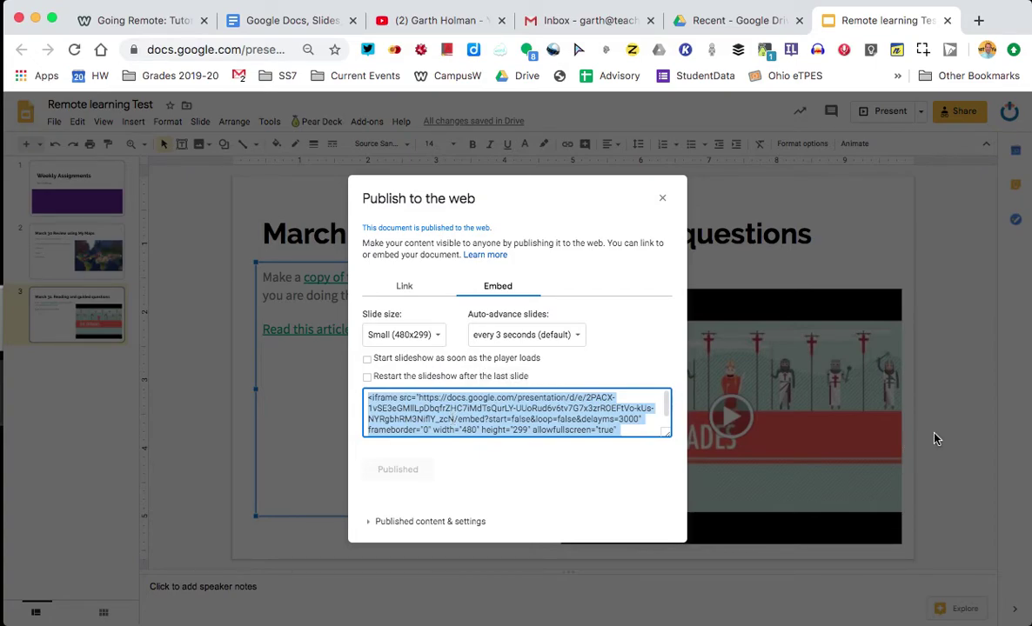
left_click(664, 201)
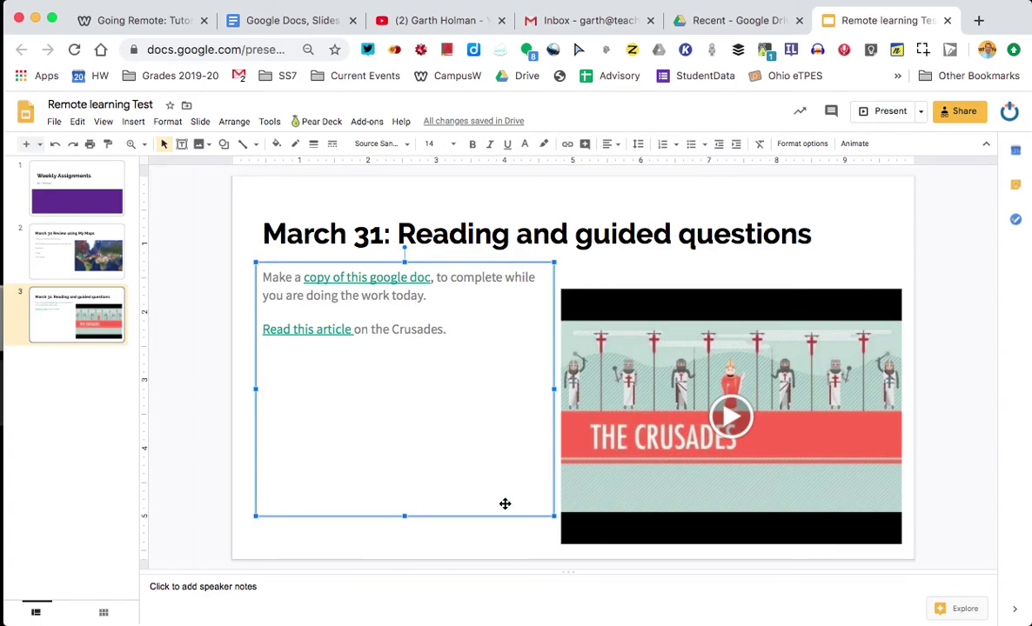
Step: Nudge the March 31 text box slightly down, then show the March 30 My Maps slide
left_click_drag(447, 513, 449, 530)
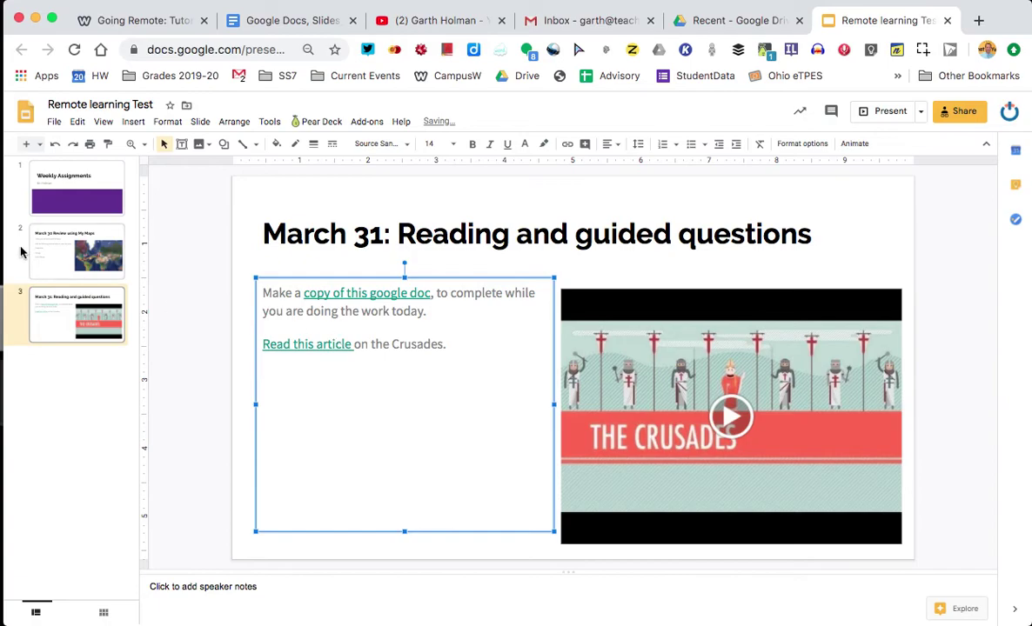
left_click(109, 254)
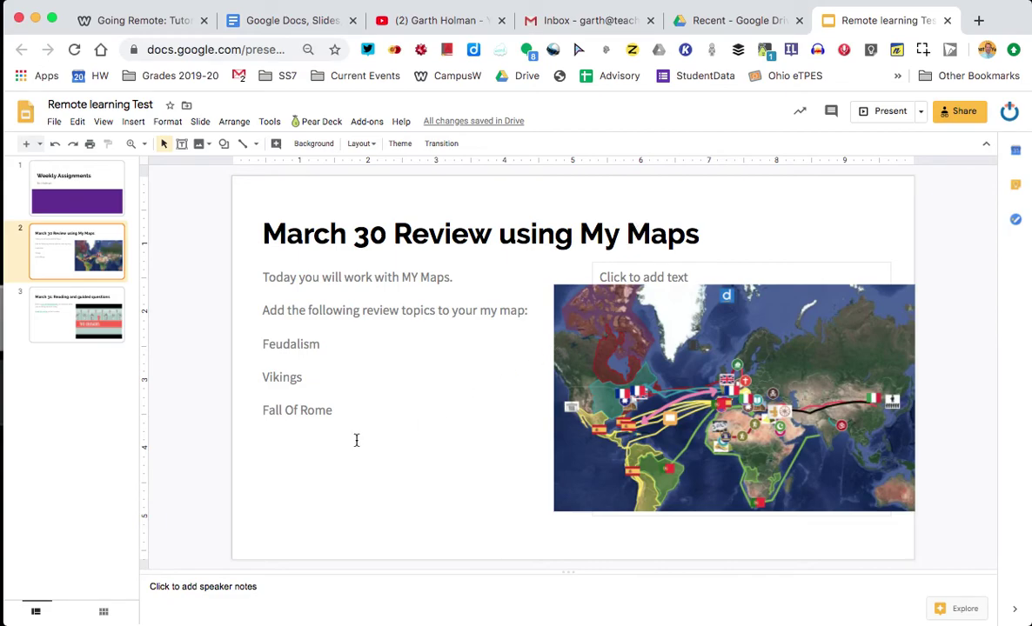
mouse_move(383, 618)
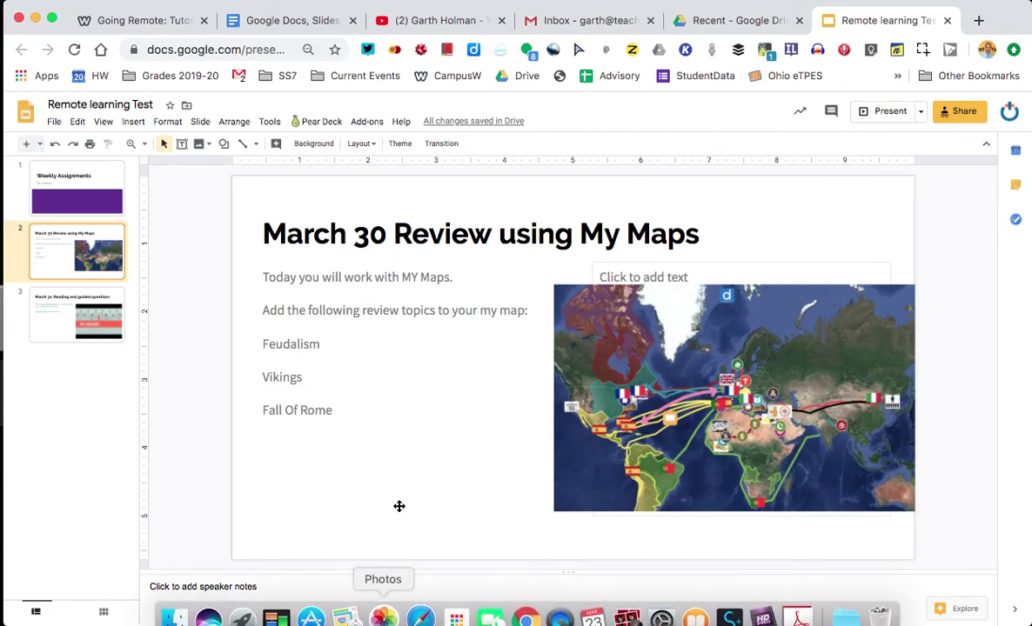